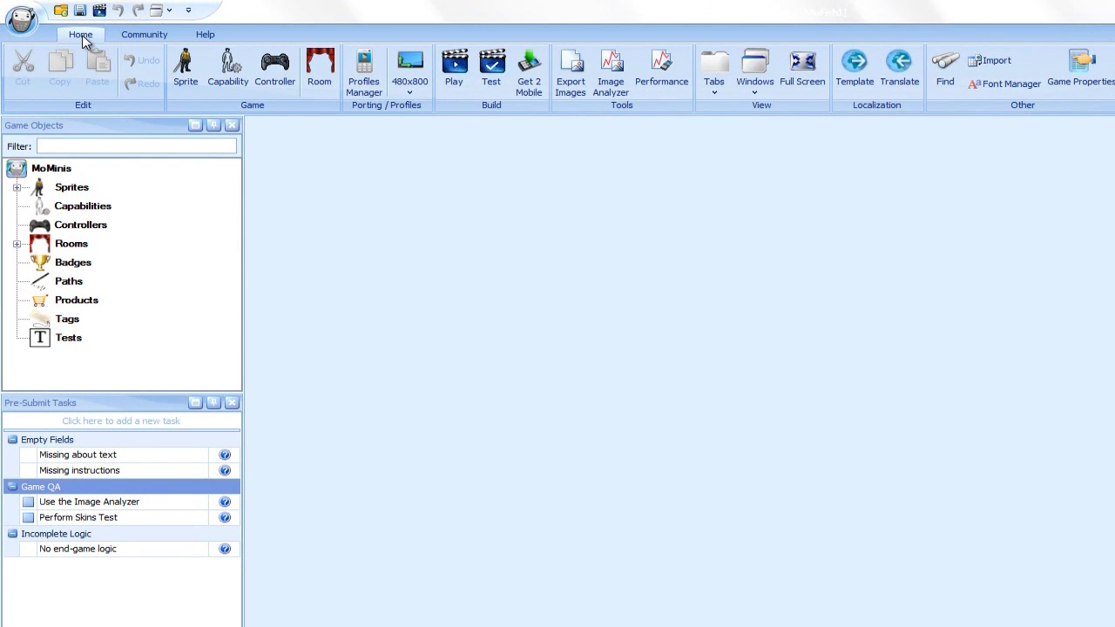
Show the Community ribbon options for the forums and the MoMinis website
click(144, 36)
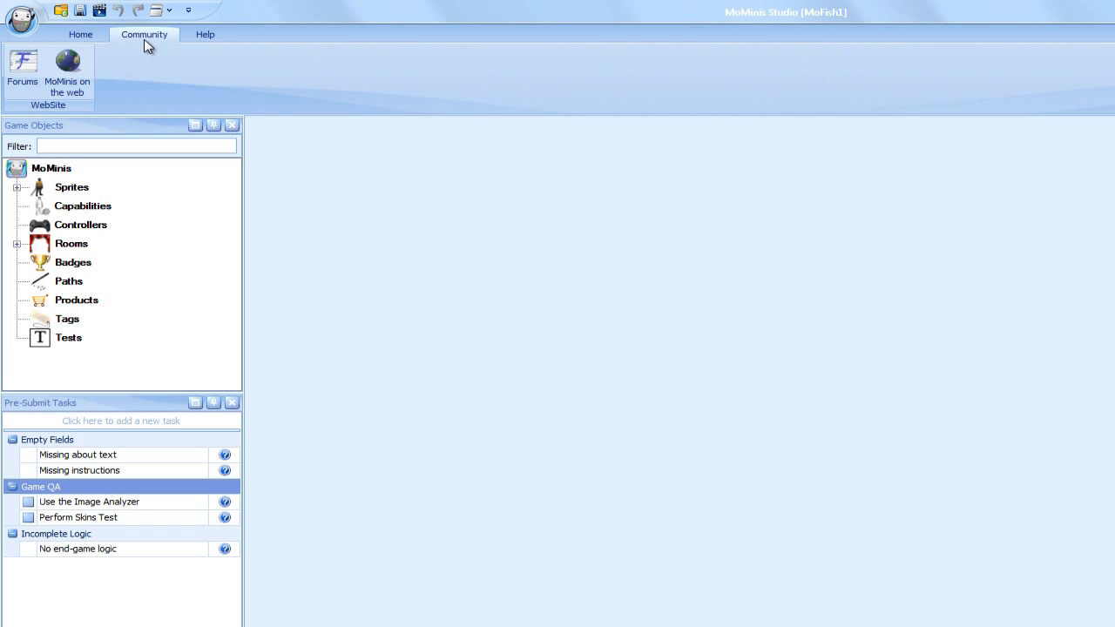
Look over the Help ribbon options, then return to the Home ribbon's main commands
click(209, 36)
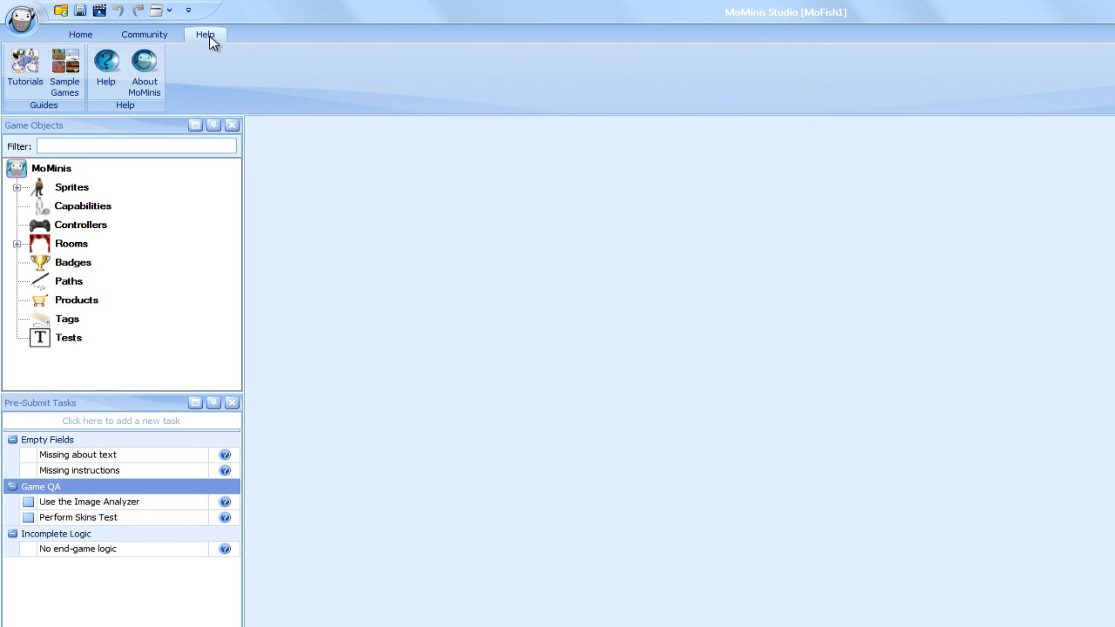
click(87, 38)
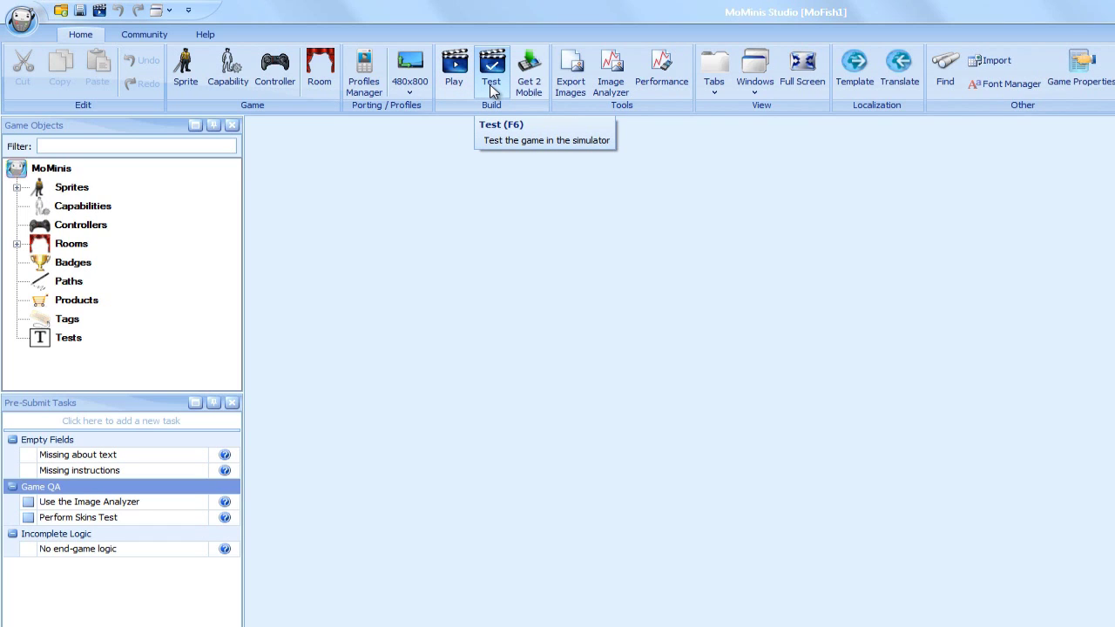
click(540, 91)
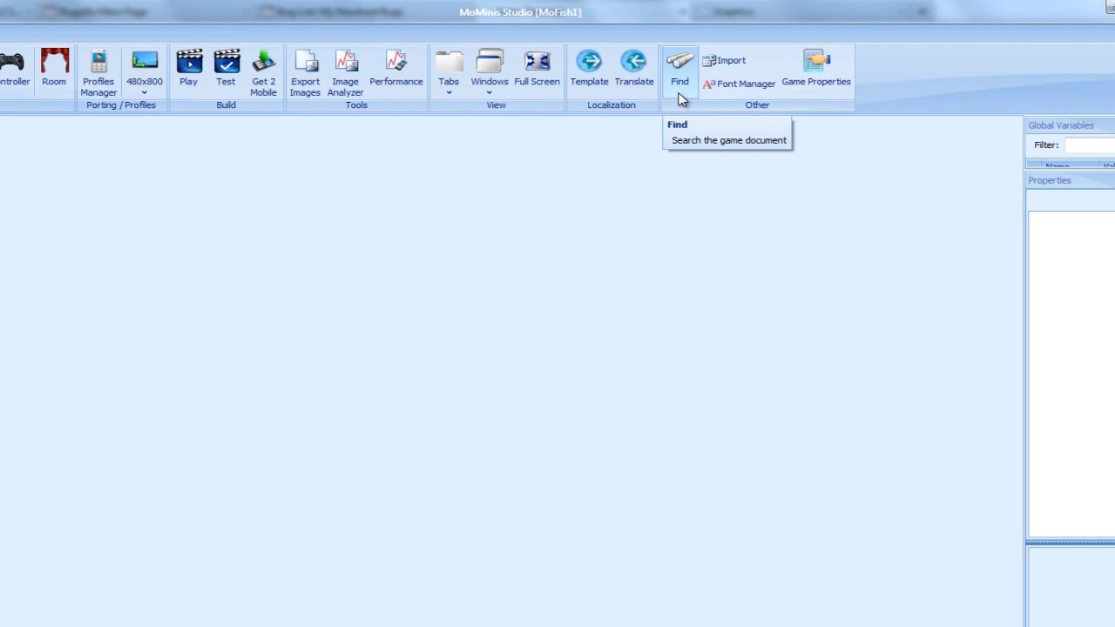
click(739, 70)
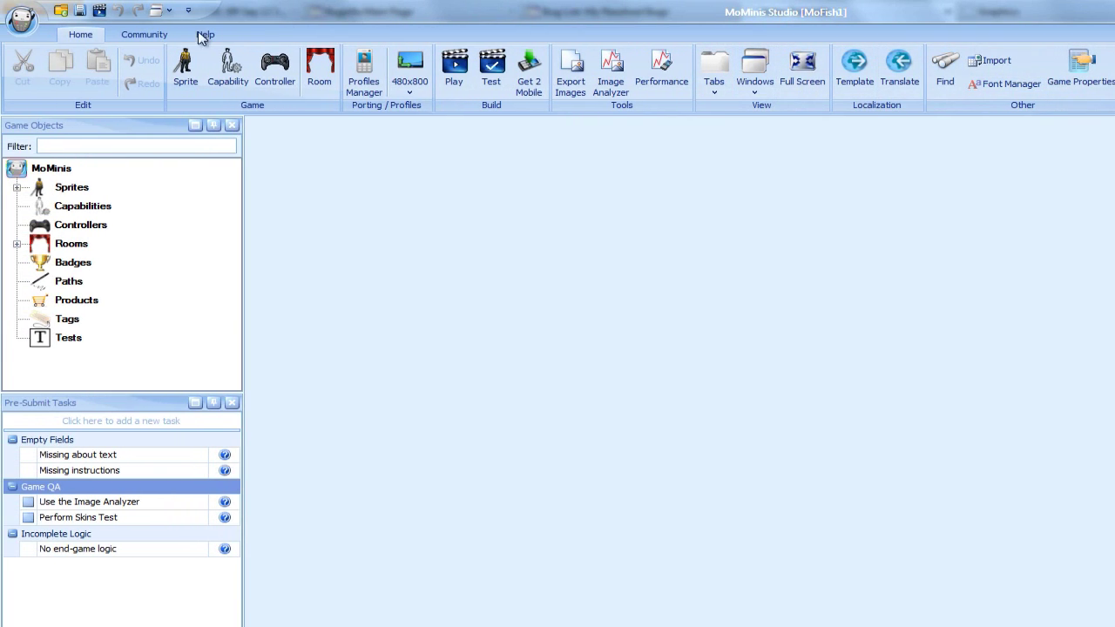
View the Community options, then the Help options with tutorials and sample games
click(147, 33)
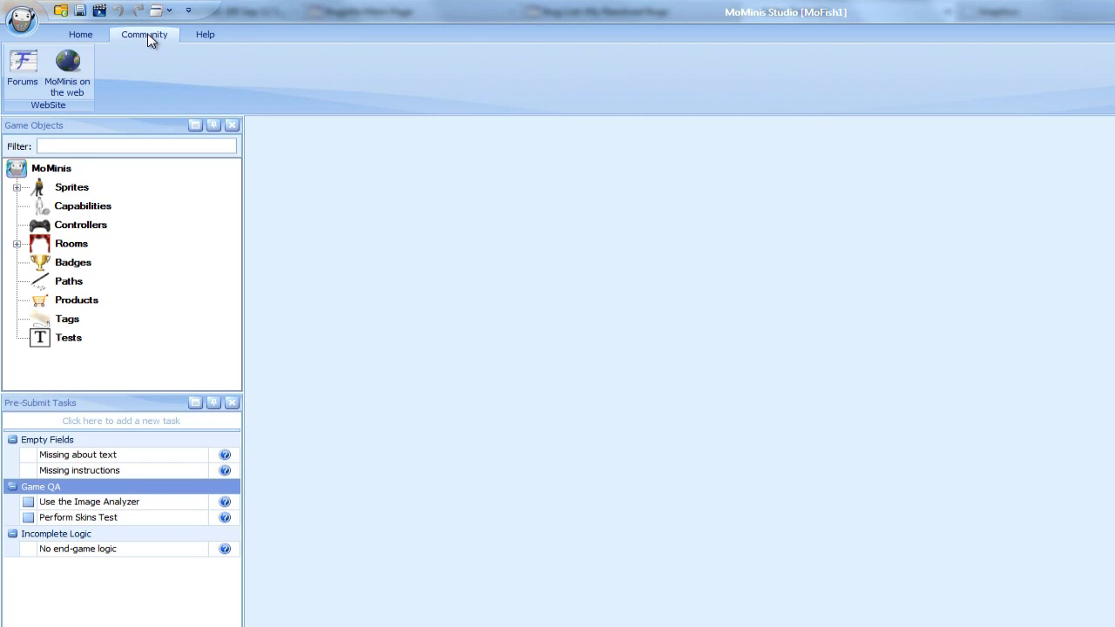
click(203, 35)
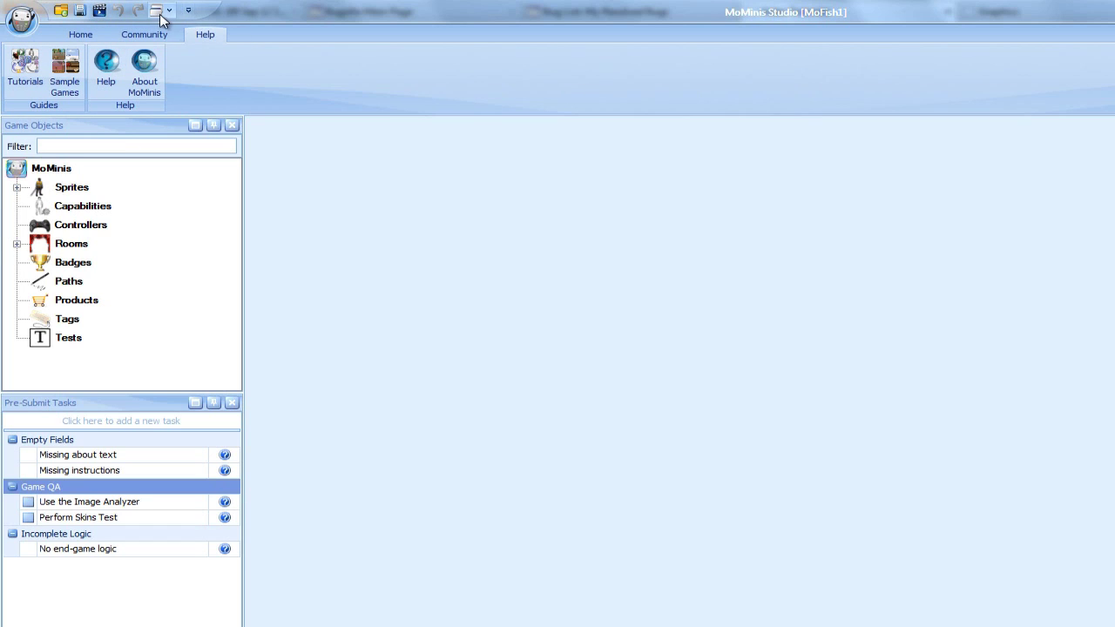
Replace the Open shortcut with Help on the Quick Access Toolbar, then open the application menu
right_click(65, 10)
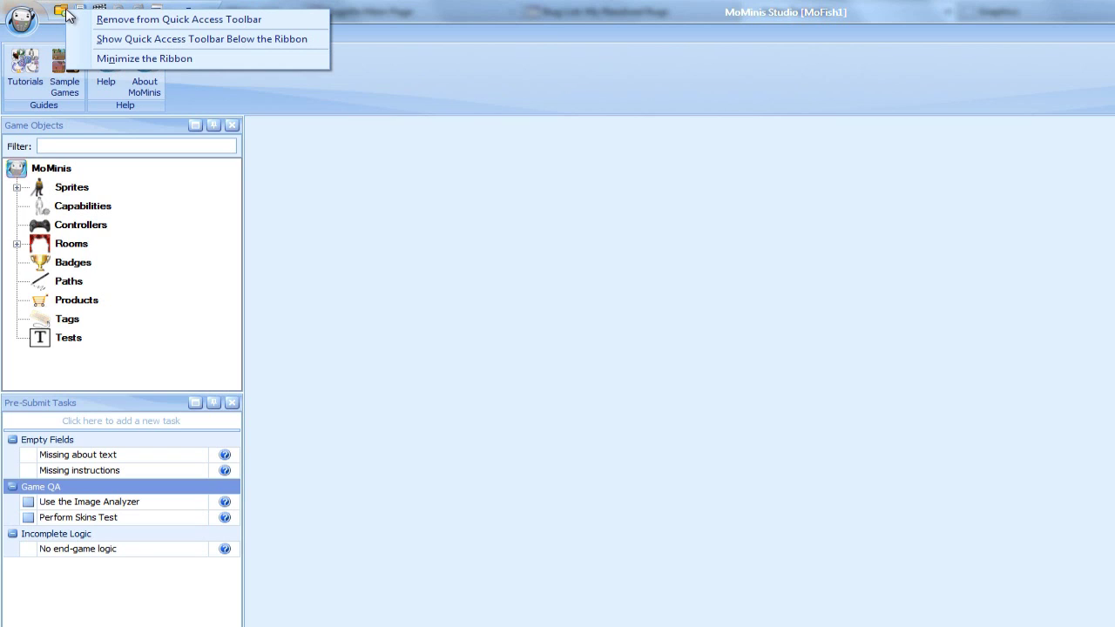
click(85, 19)
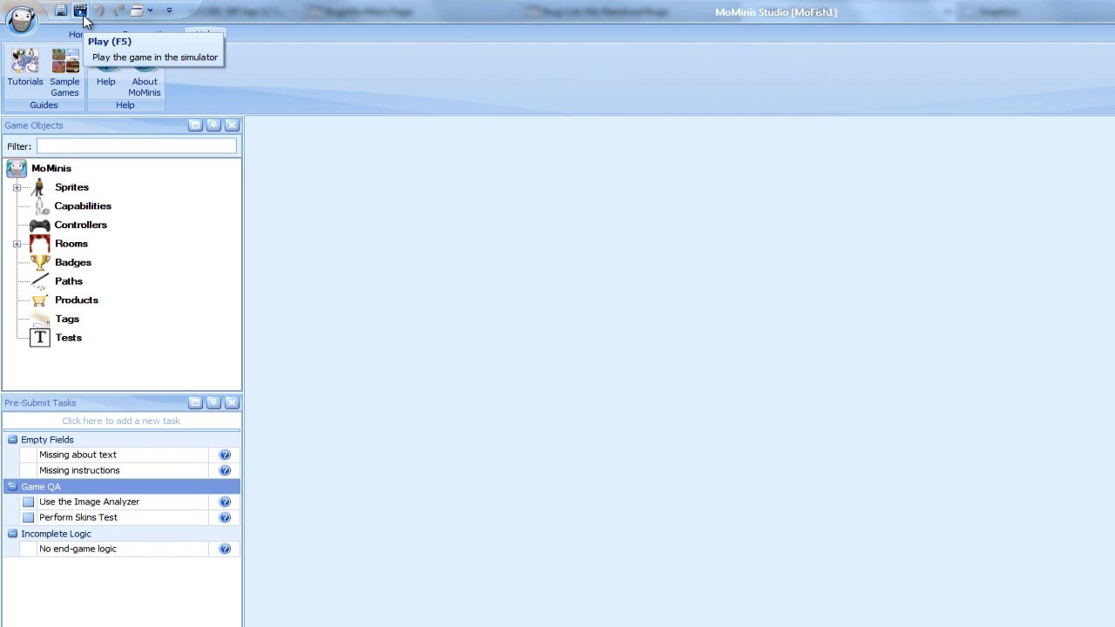
right_click(112, 90)
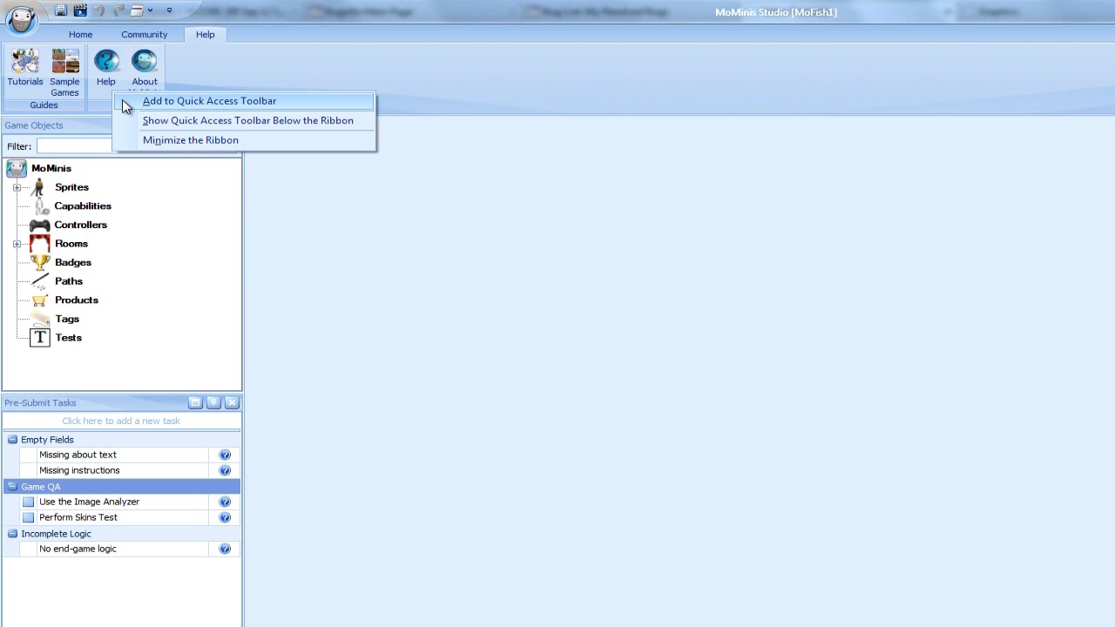
click(126, 102)
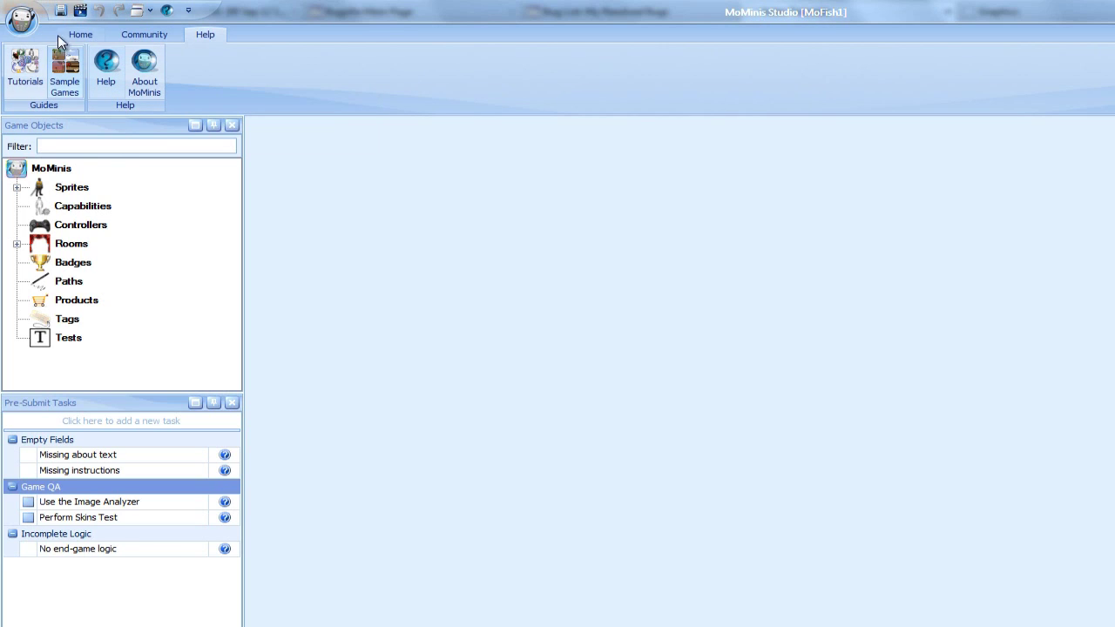
click(26, 28)
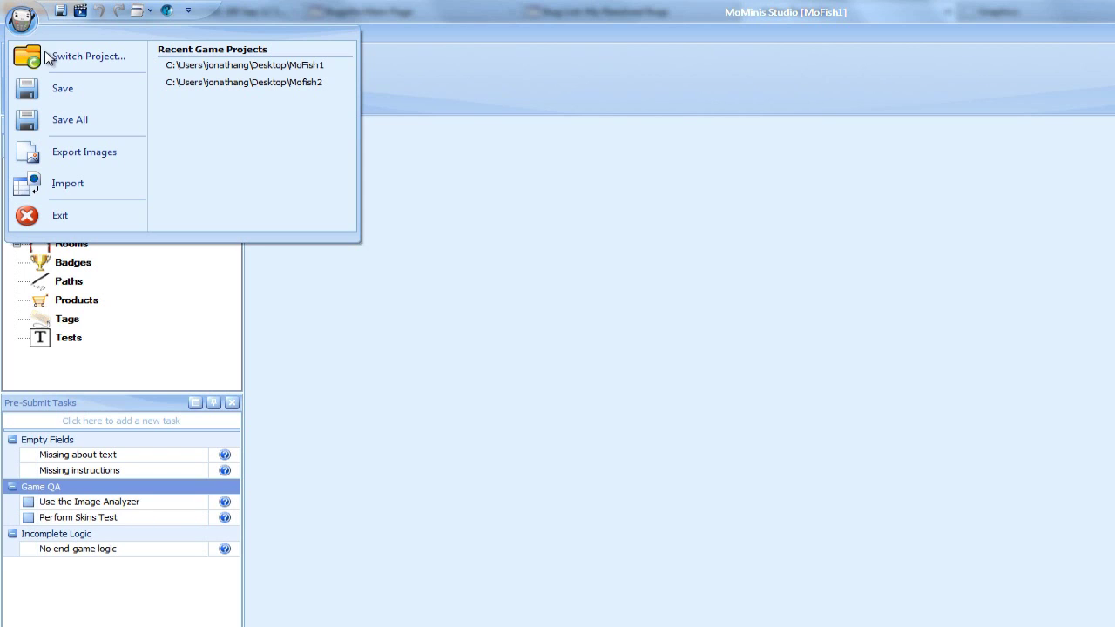
Switch to the MoFish1 project by browsing to its Desktop folder and loading it
click(47, 56)
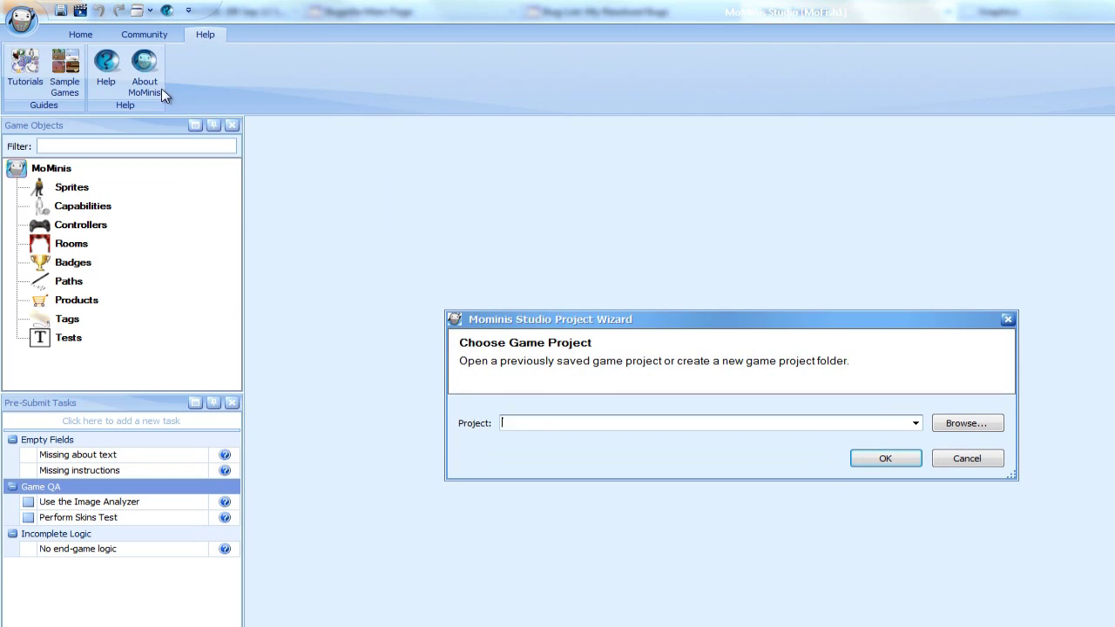
click(957, 432)
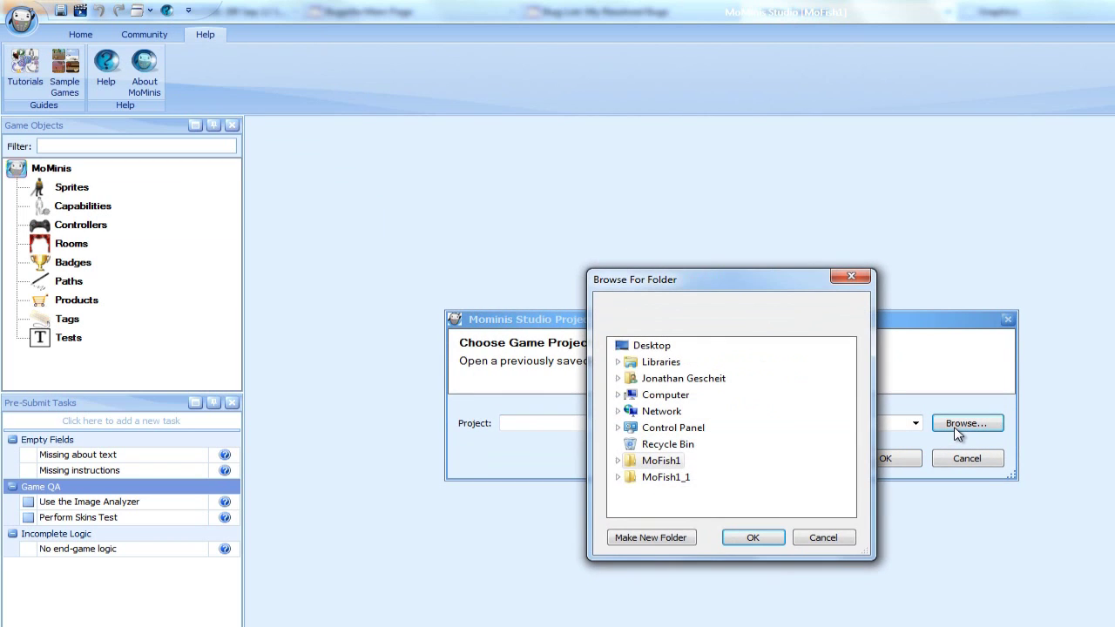
click(676, 461)
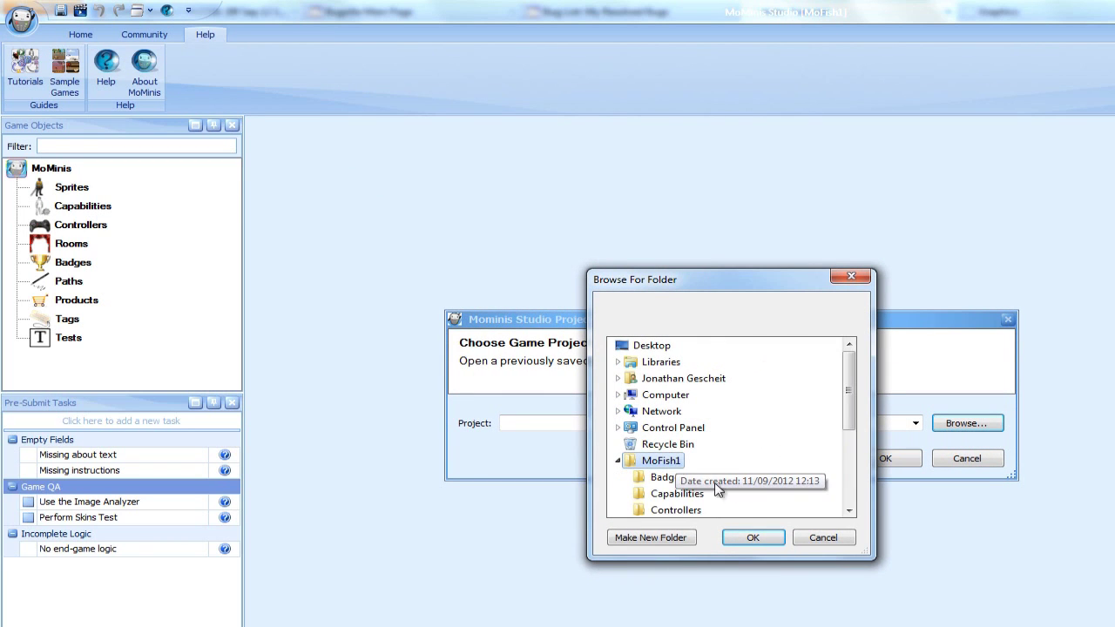
click(754, 537)
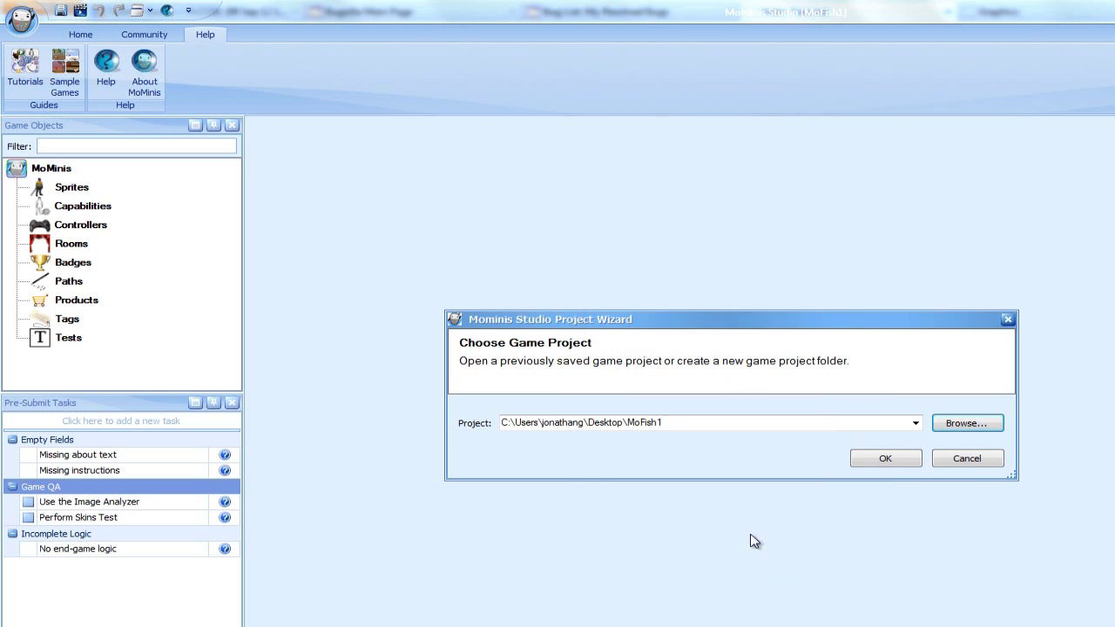
click(873, 462)
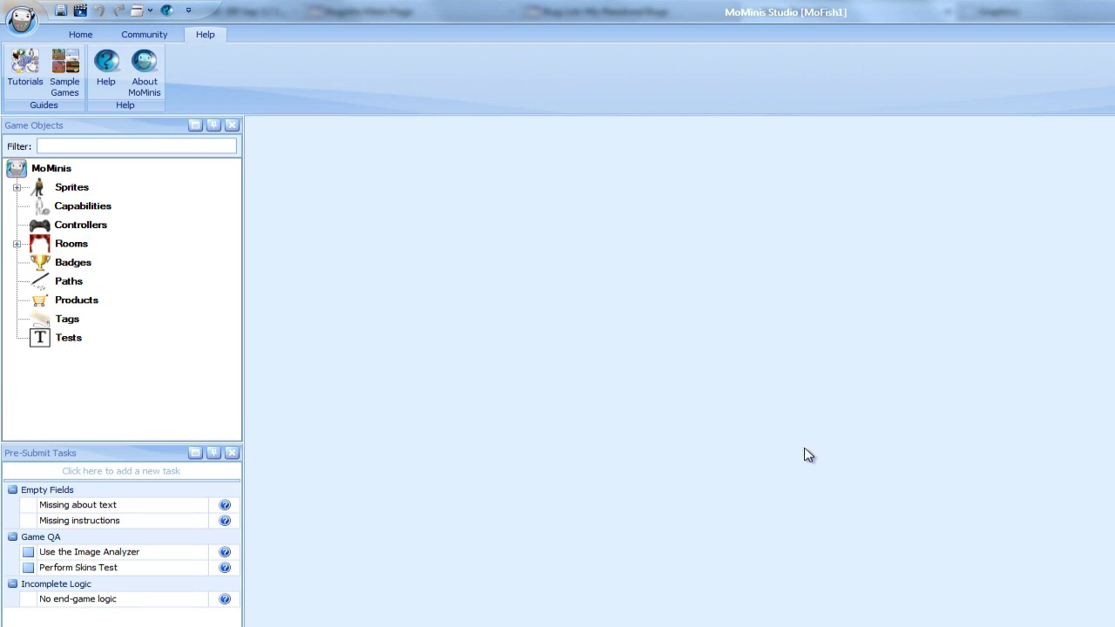
click(65, 171)
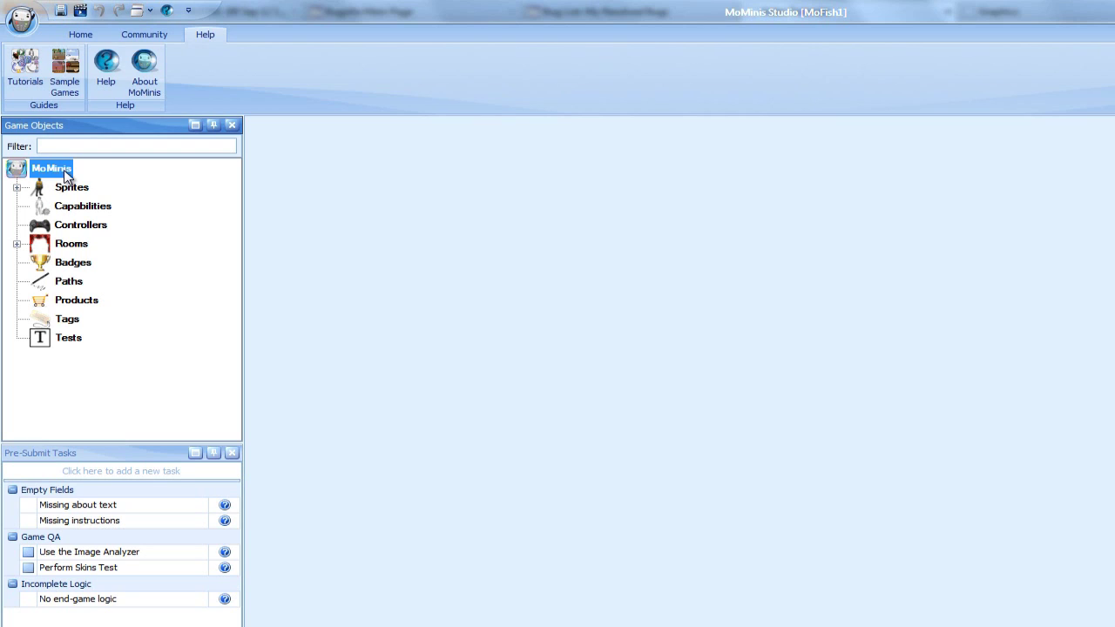
Expand Sprites and Rooms to reveal AnimatedFish, 1.Main_Menu and 2.Room_1
click(88, 192)
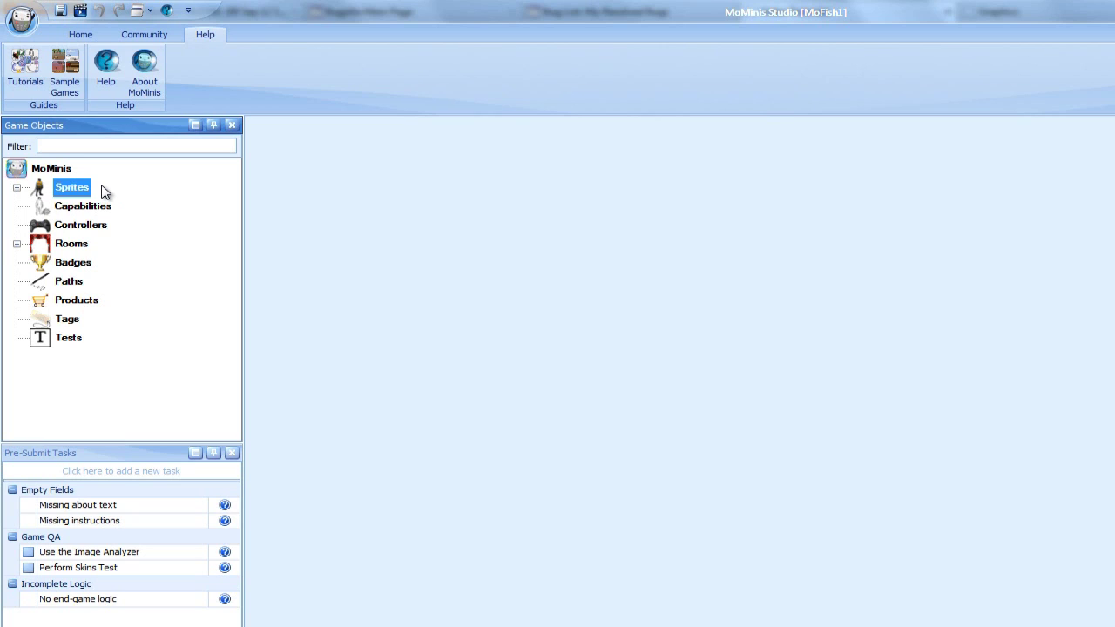
click(16, 187)
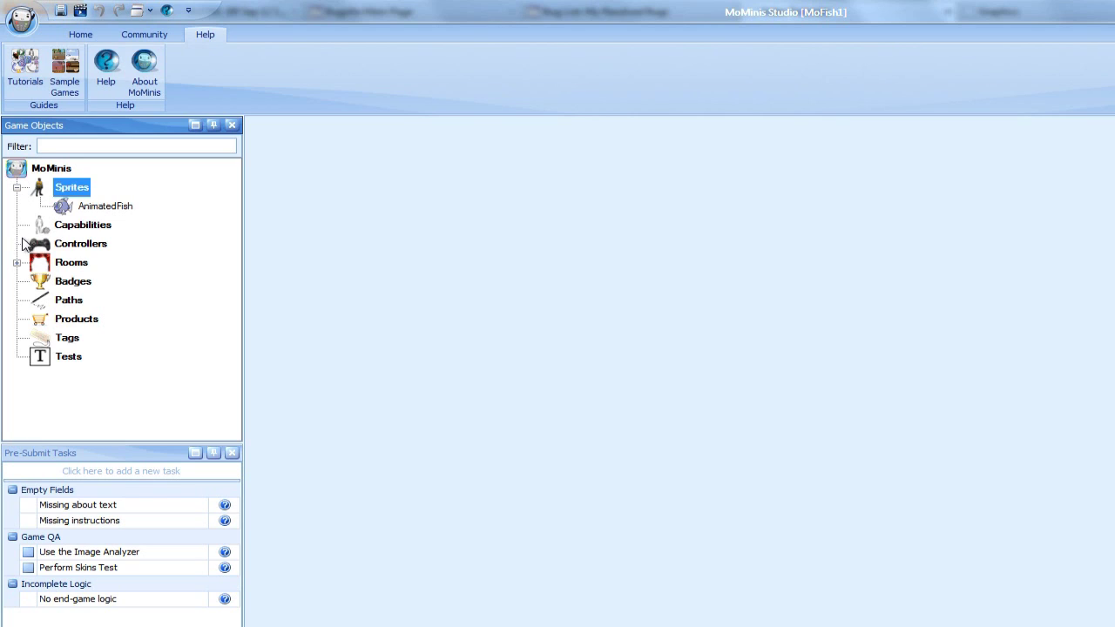
click(63, 266)
click(16, 263)
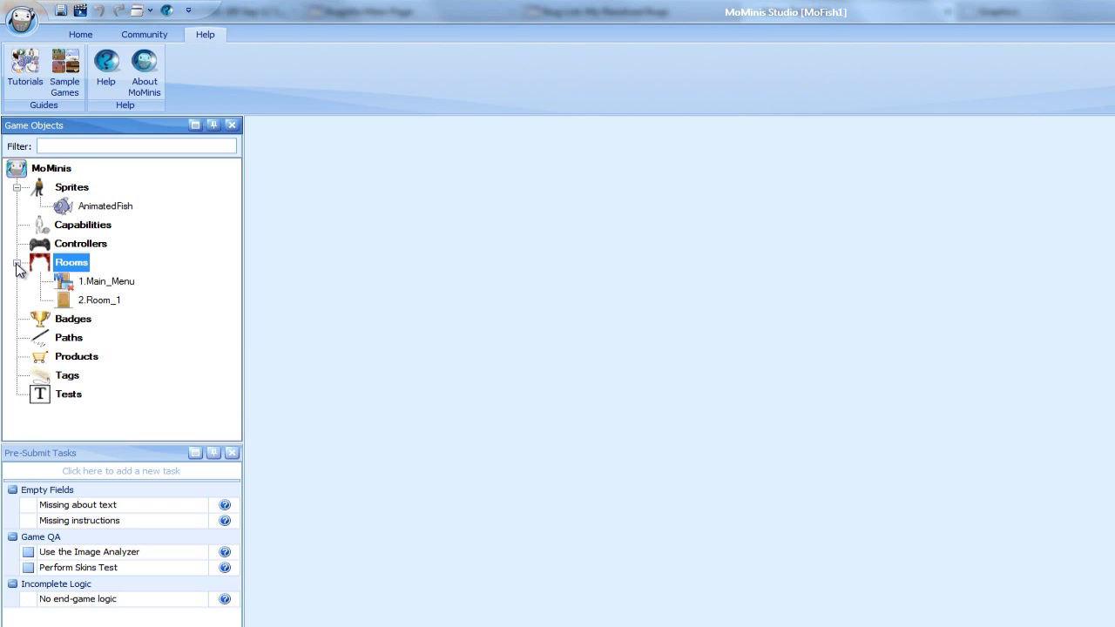
click(127, 291)
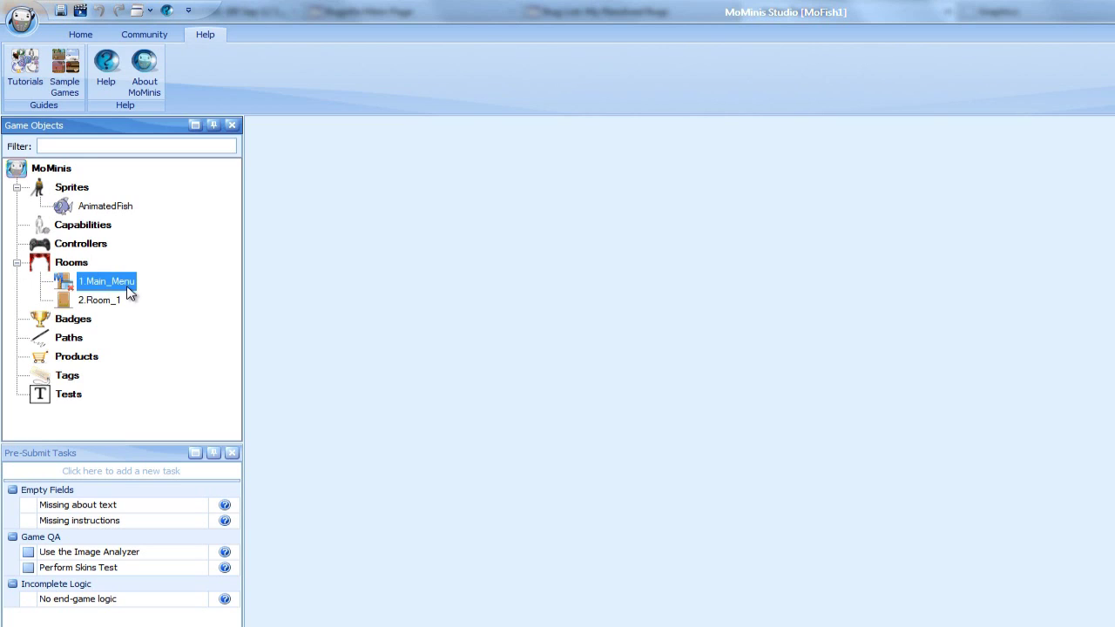
click(119, 307)
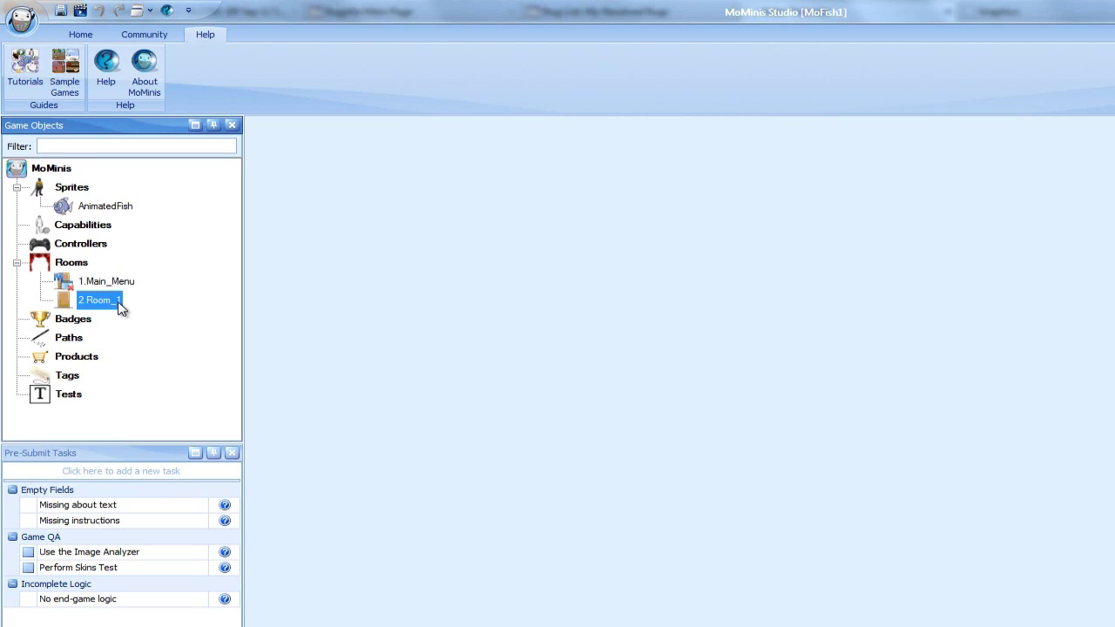
click(110, 228)
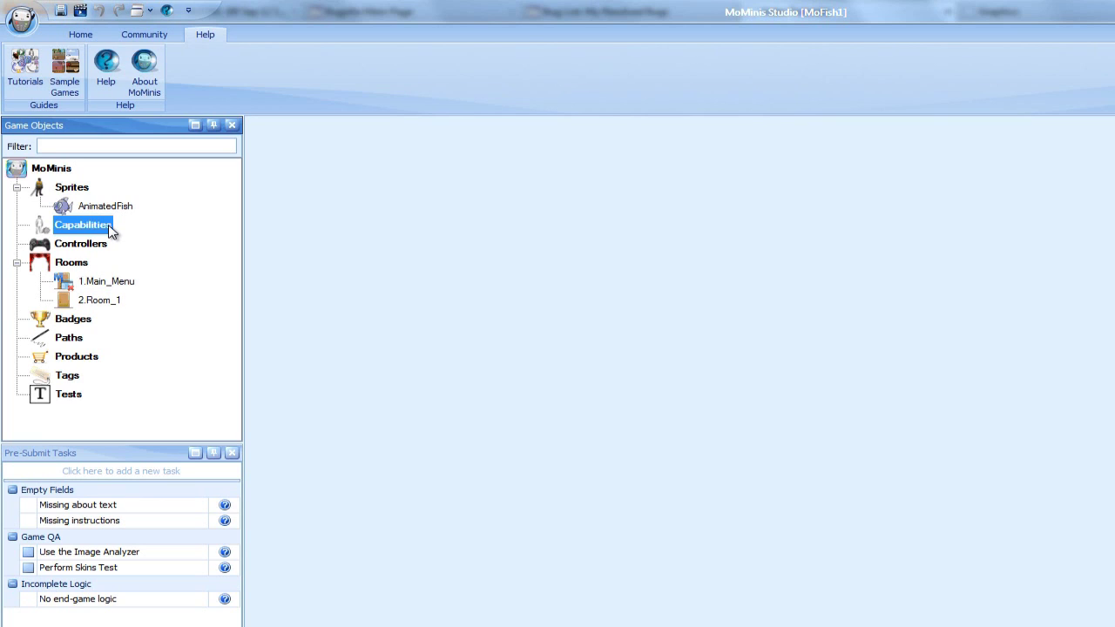
click(105, 244)
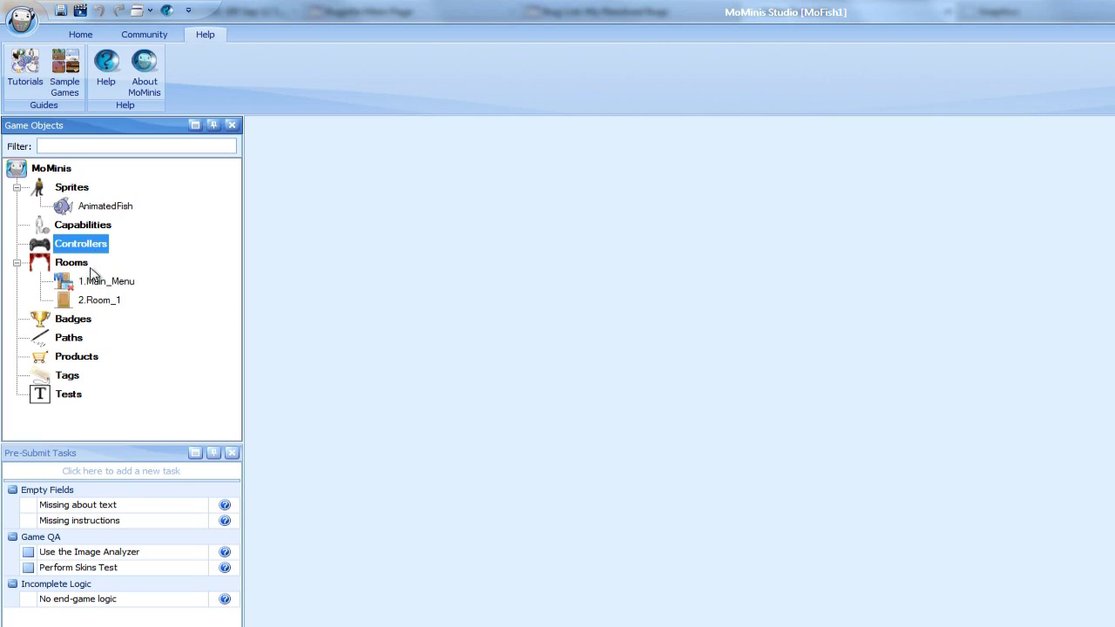
click(79, 323)
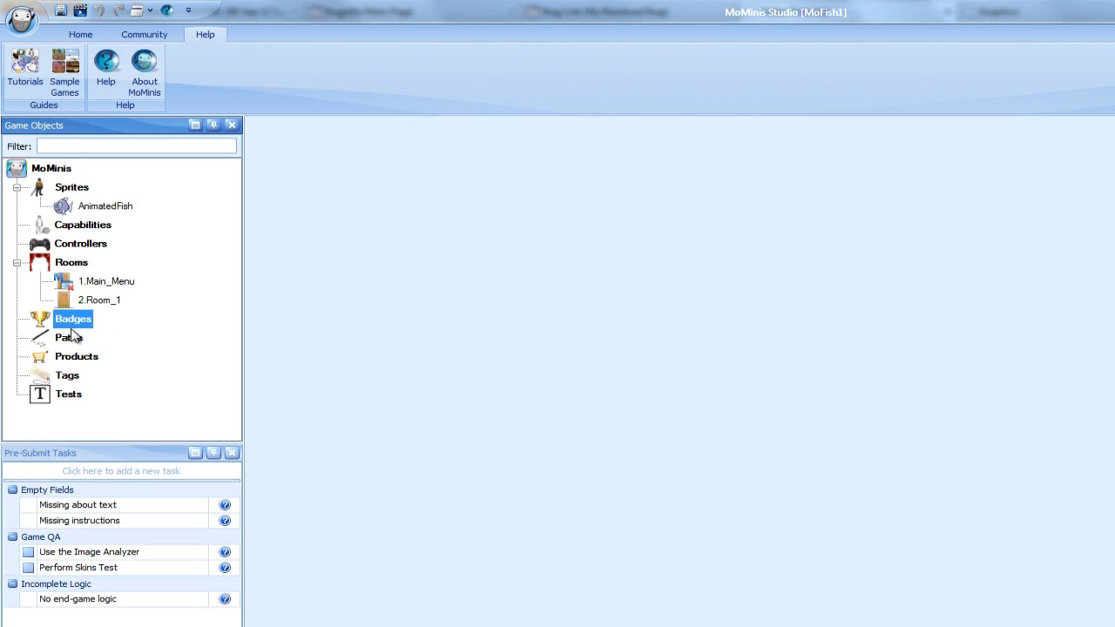
click(72, 340)
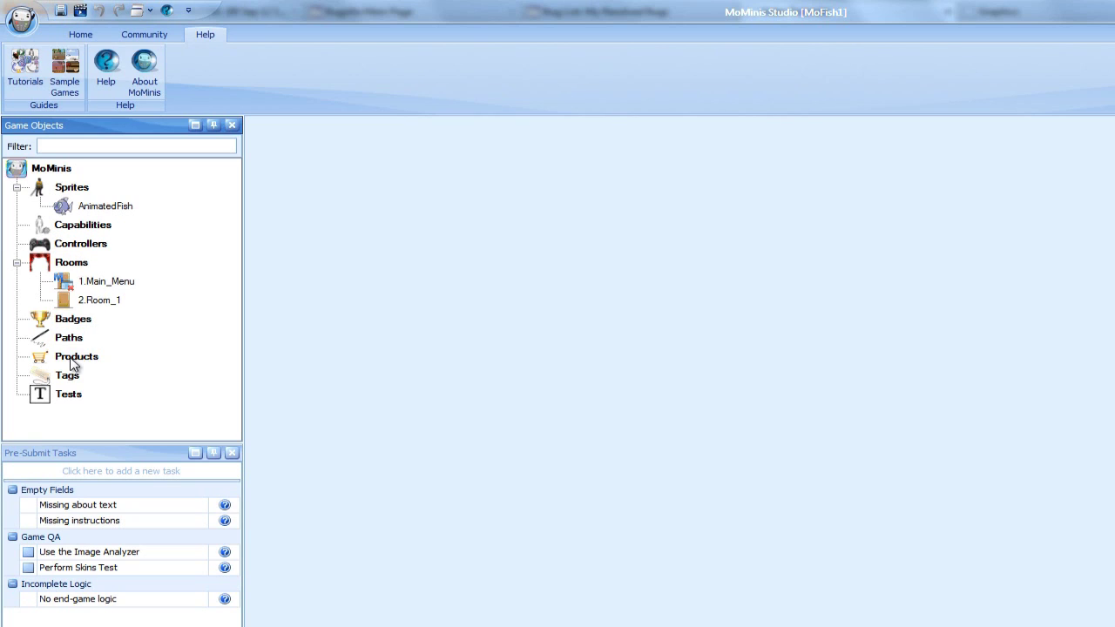
click(73, 358)
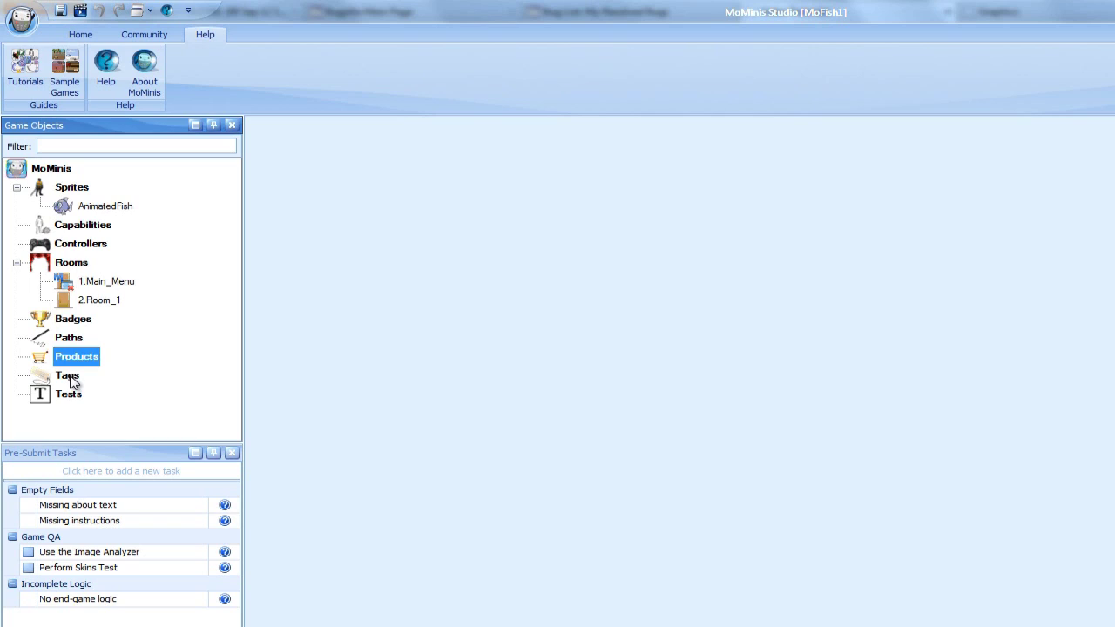
click(72, 380)
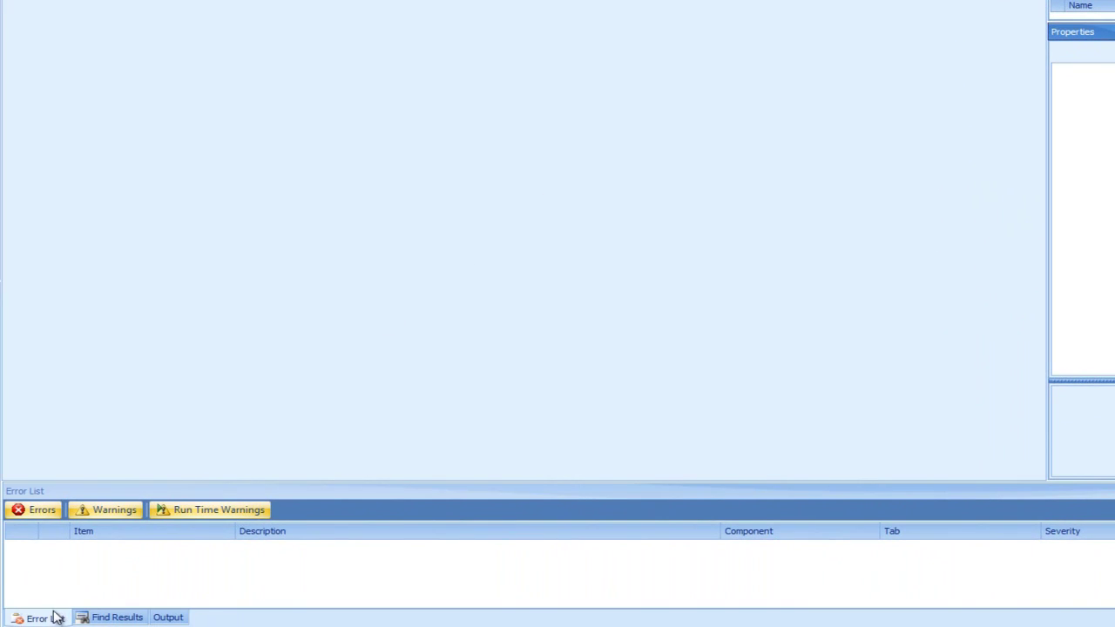
Check the empty Error List, then switch the bottom panel to Find Results
click(56, 618)
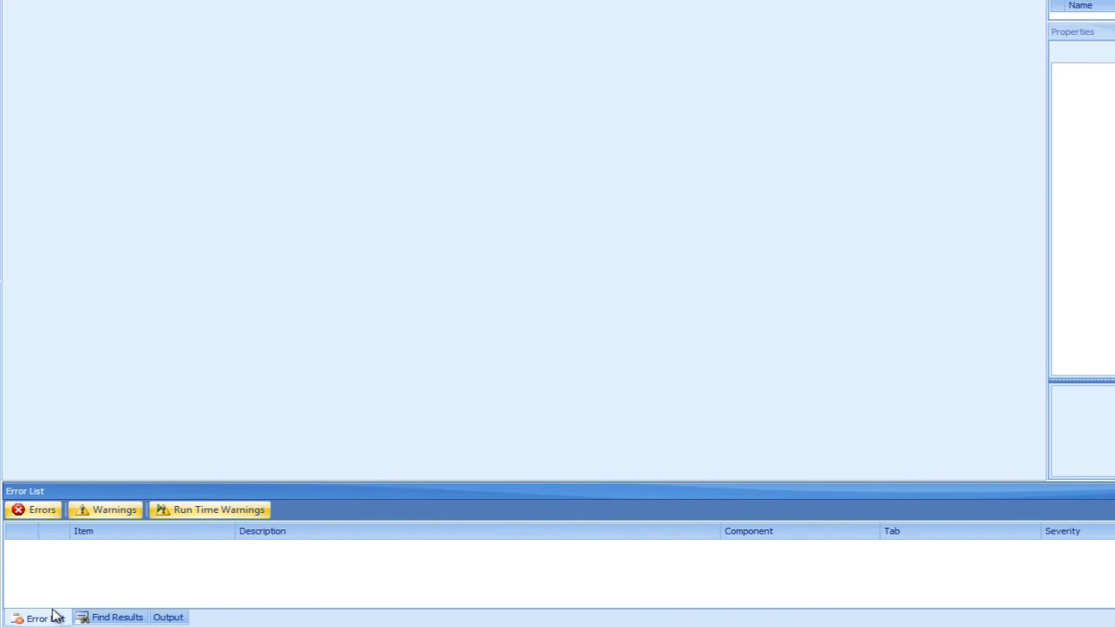
click(109, 618)
Show Find Results in the bottom panel and open 2.Room_1 in the room designer
click(109, 620)
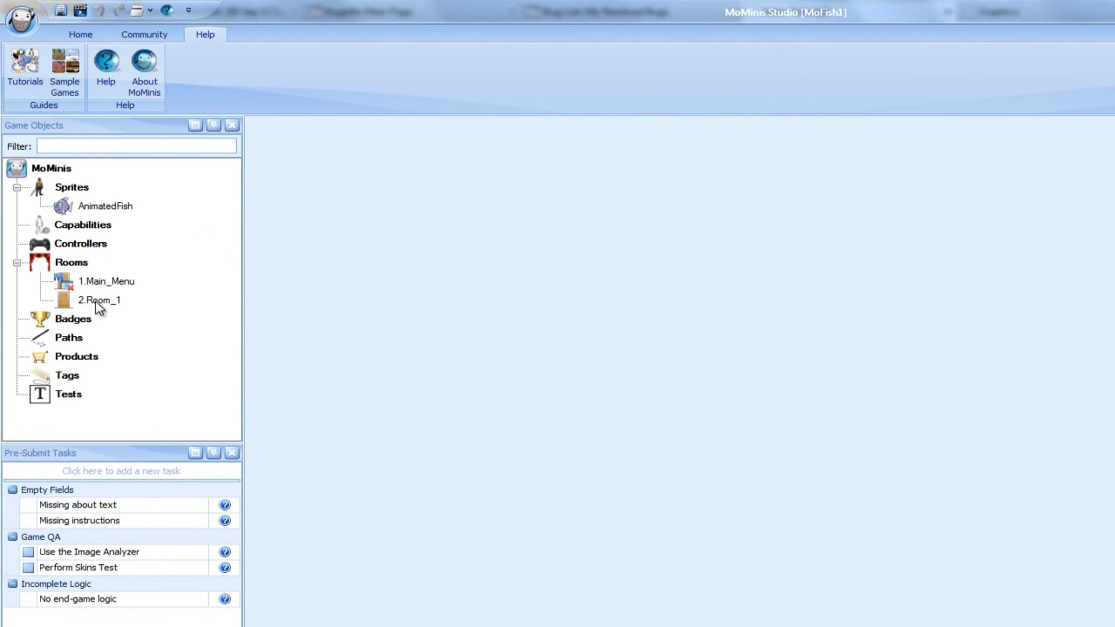
double_click(97, 302)
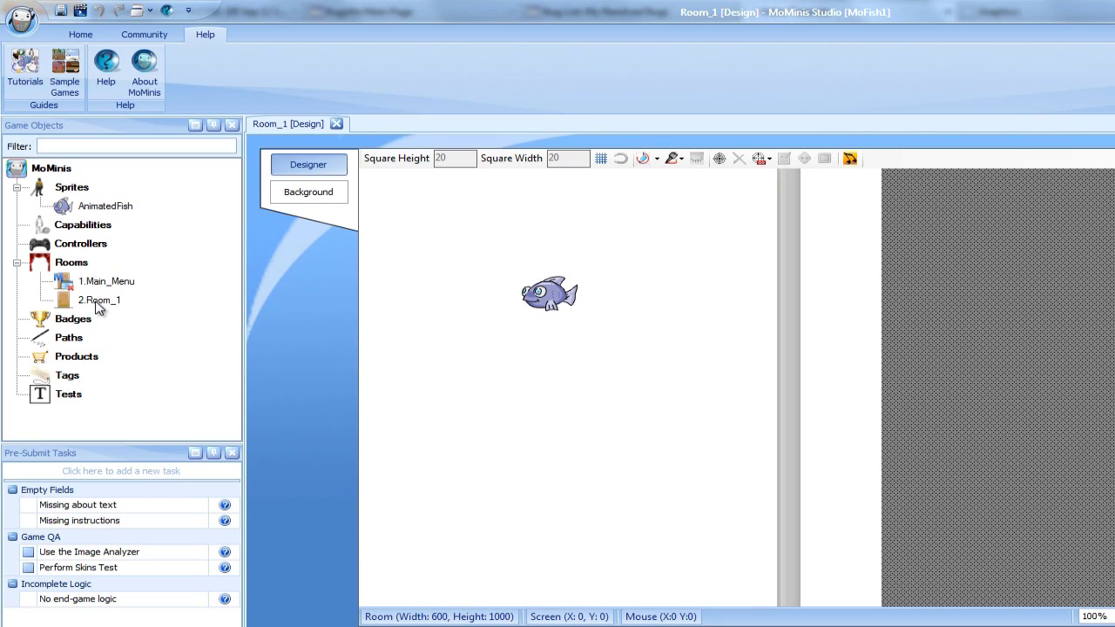
Select the single fish sprite on Room_1's 600×1000 layout
click(555, 294)
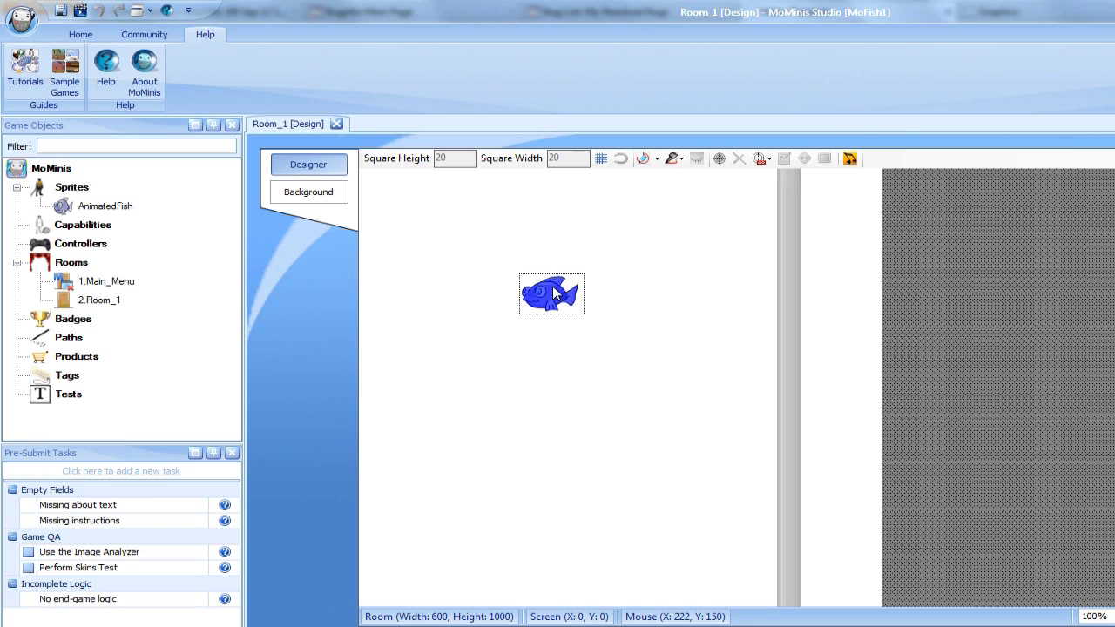
Copy and paste the fish twice, placing copies lower left and lower right of the original
click(81, 34)
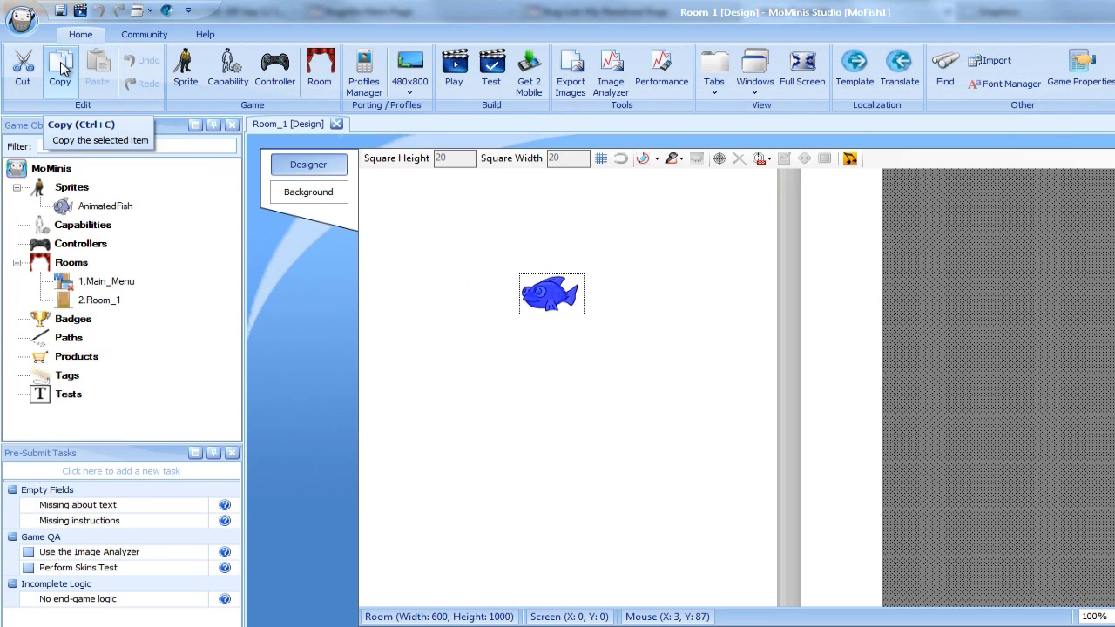
click(63, 69)
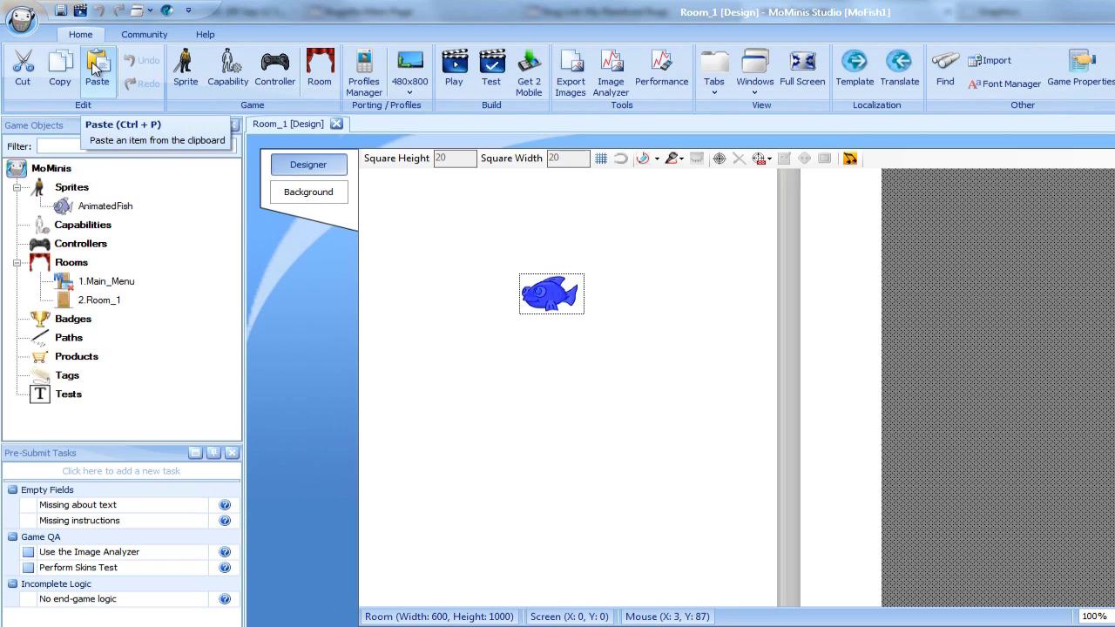
click(96, 71)
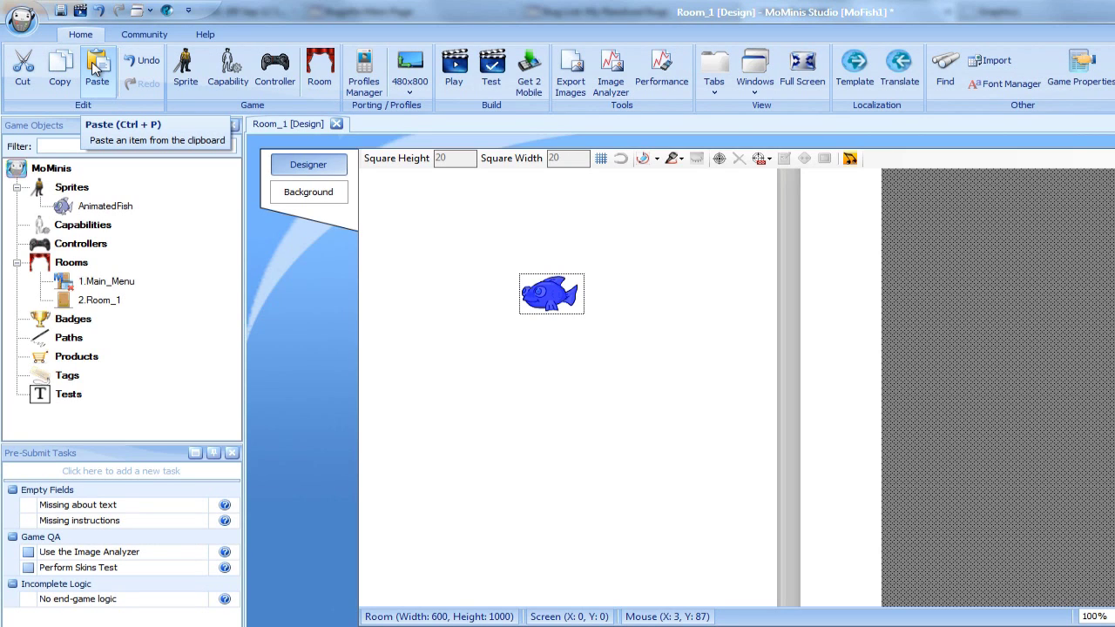
click(95, 71)
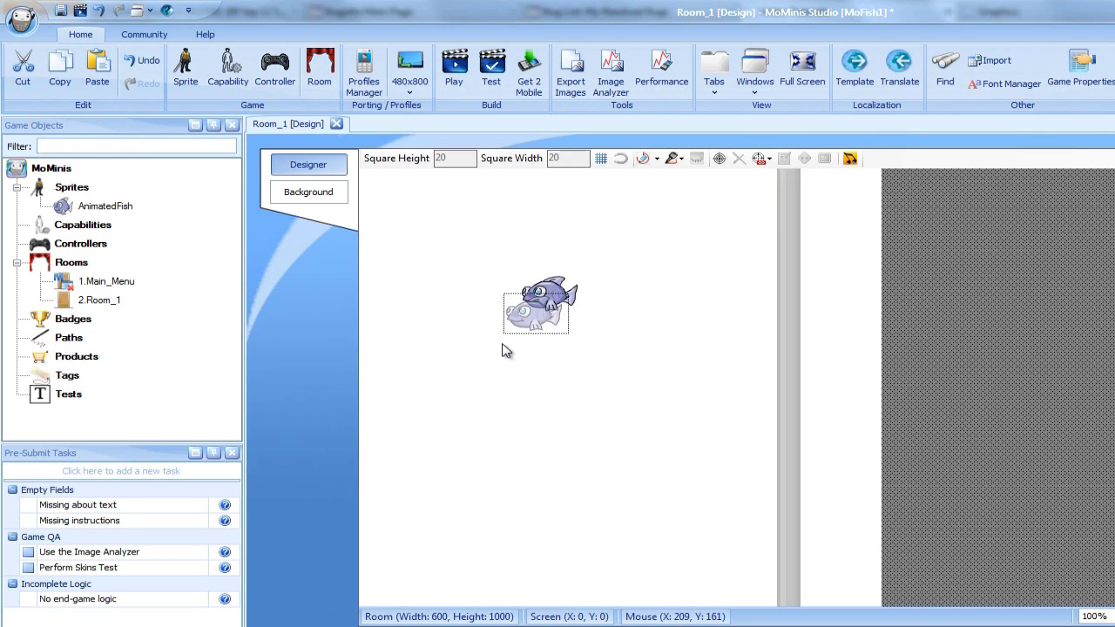
click(470, 388)
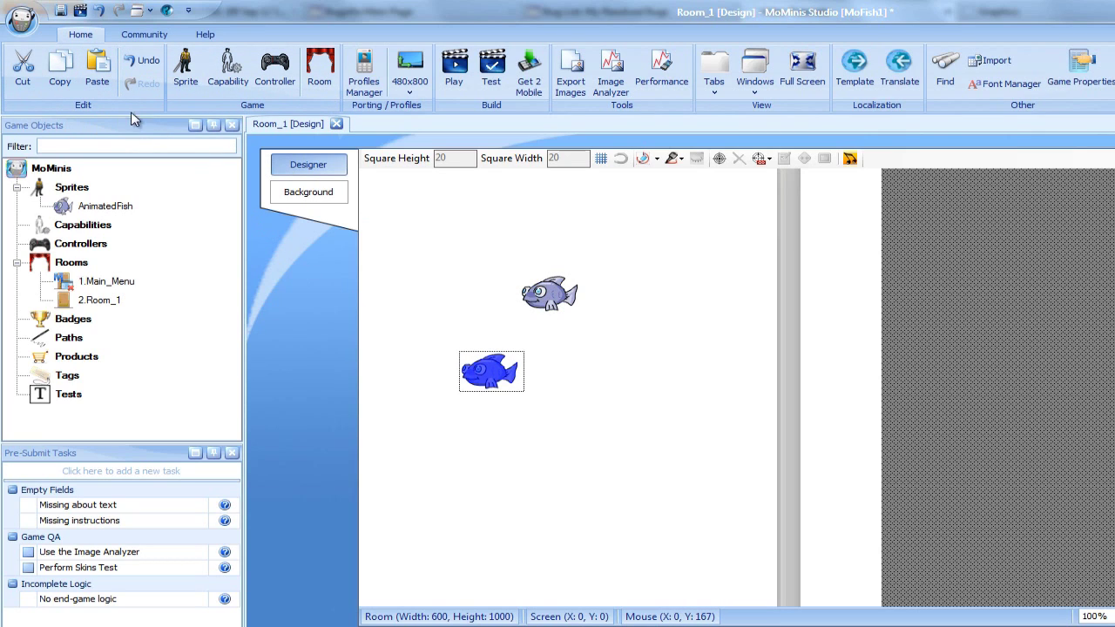
click(61, 83)
click(102, 83)
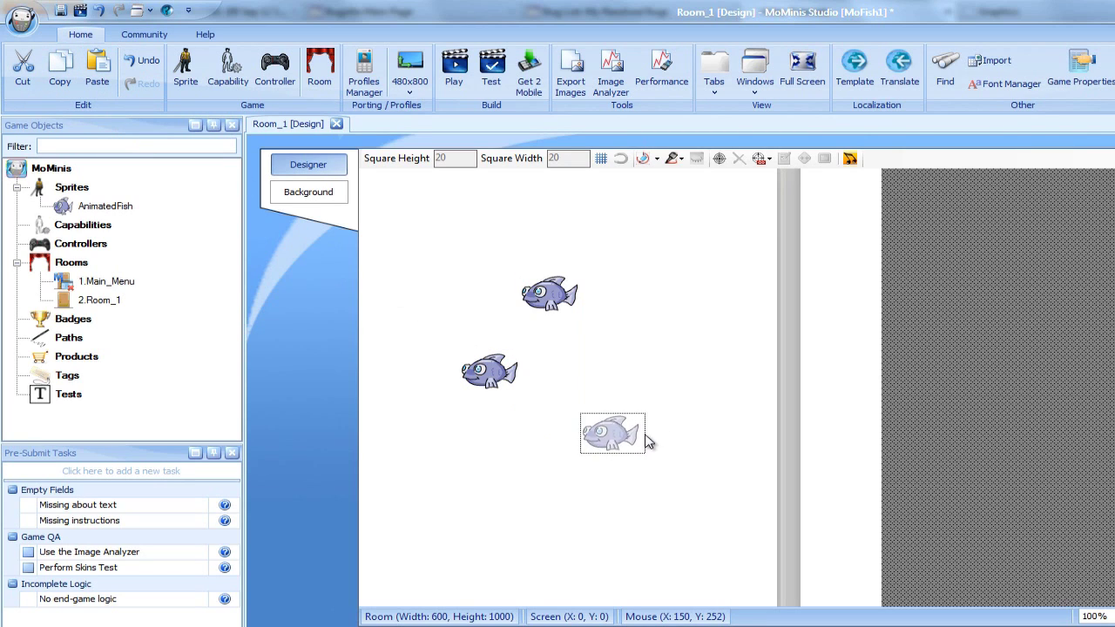
click(649, 442)
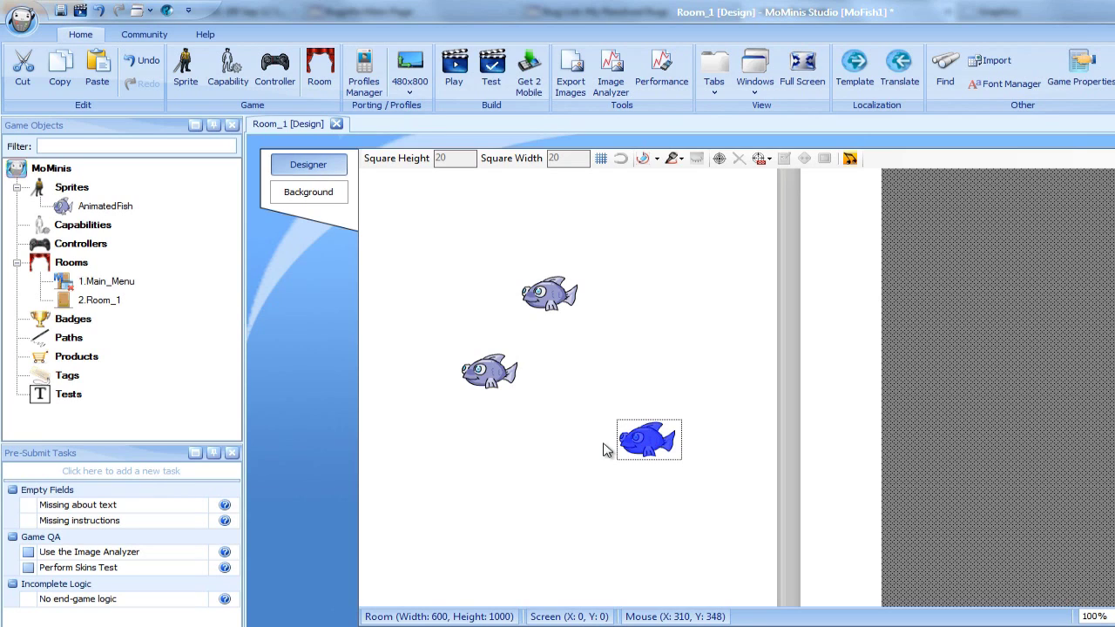
click(99, 11)
click(100, 11)
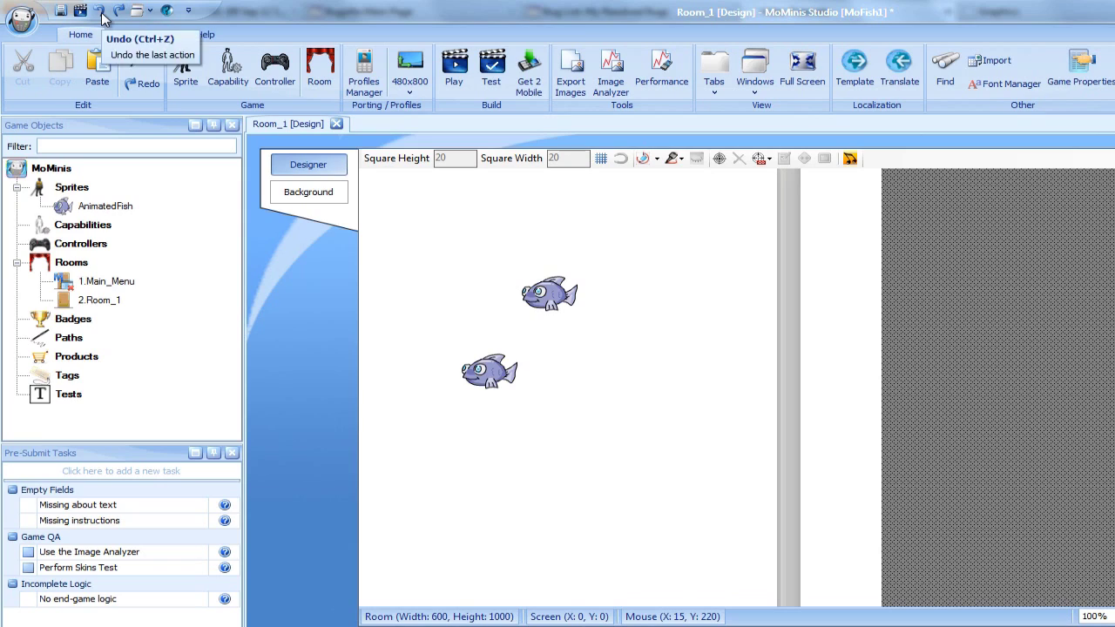
click(101, 12)
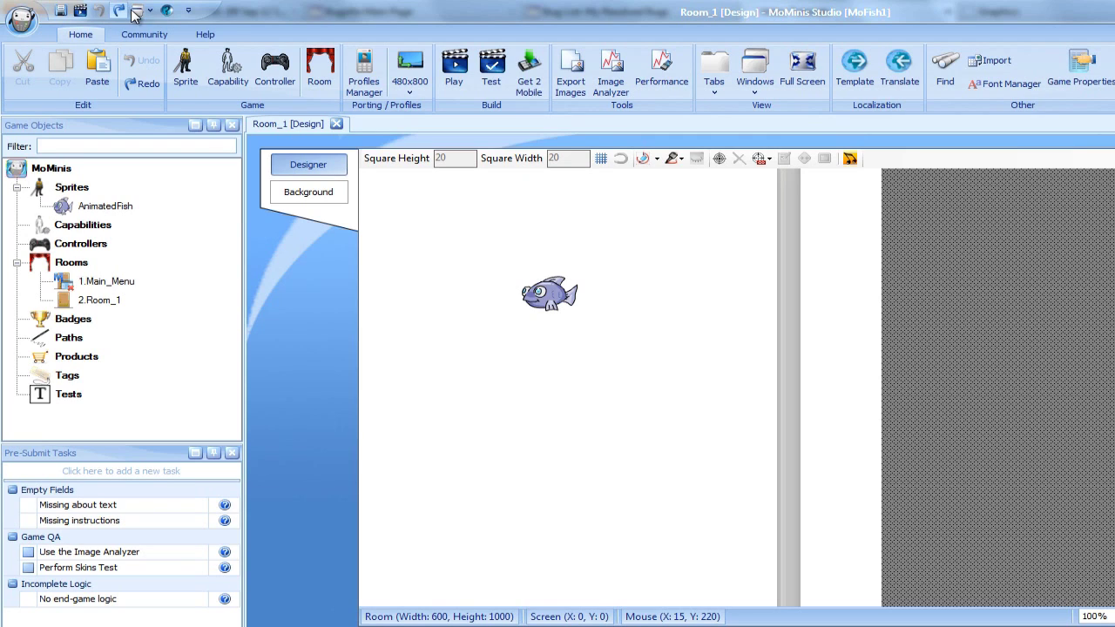
click(122, 10)
click(126, 12)
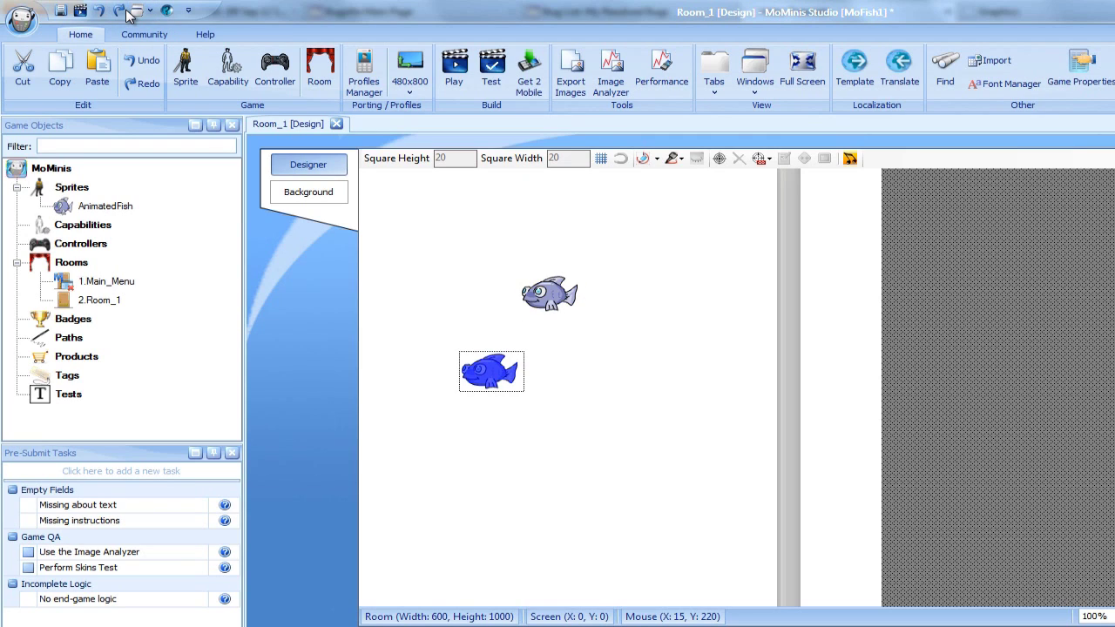
click(127, 12)
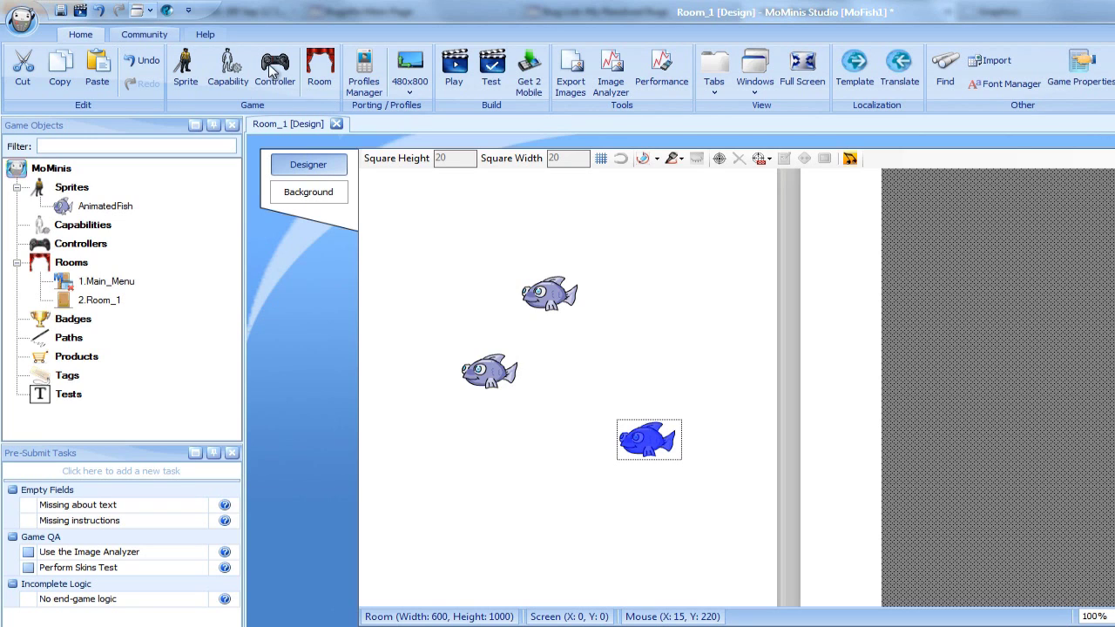
click(455, 89)
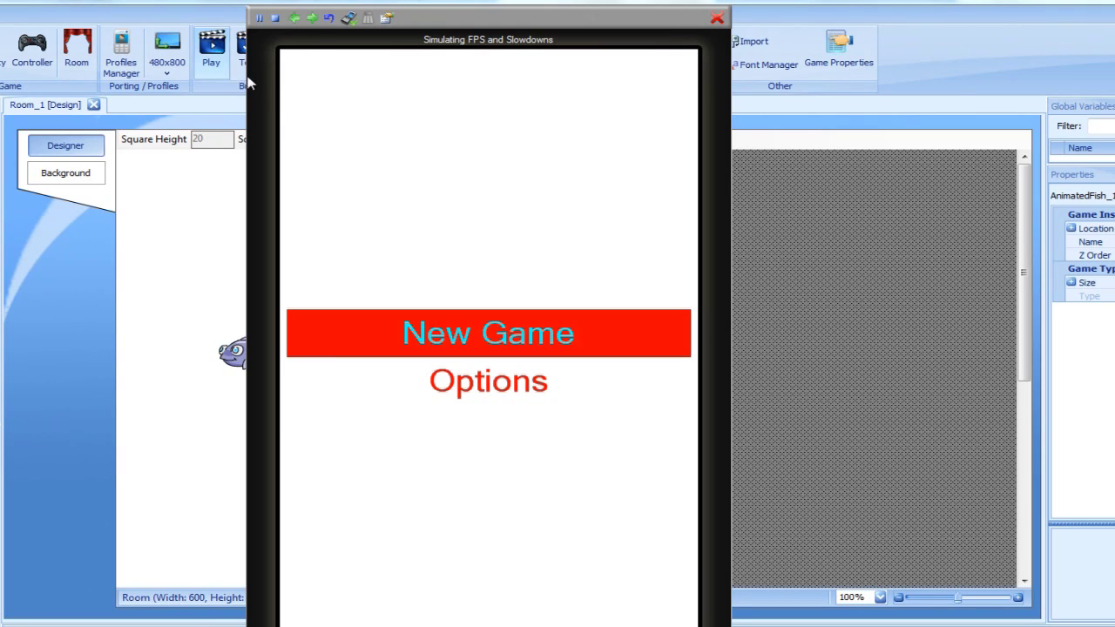
Advance the simulator past the main menu into Room_1 to see the three fish swimming
click(318, 24)
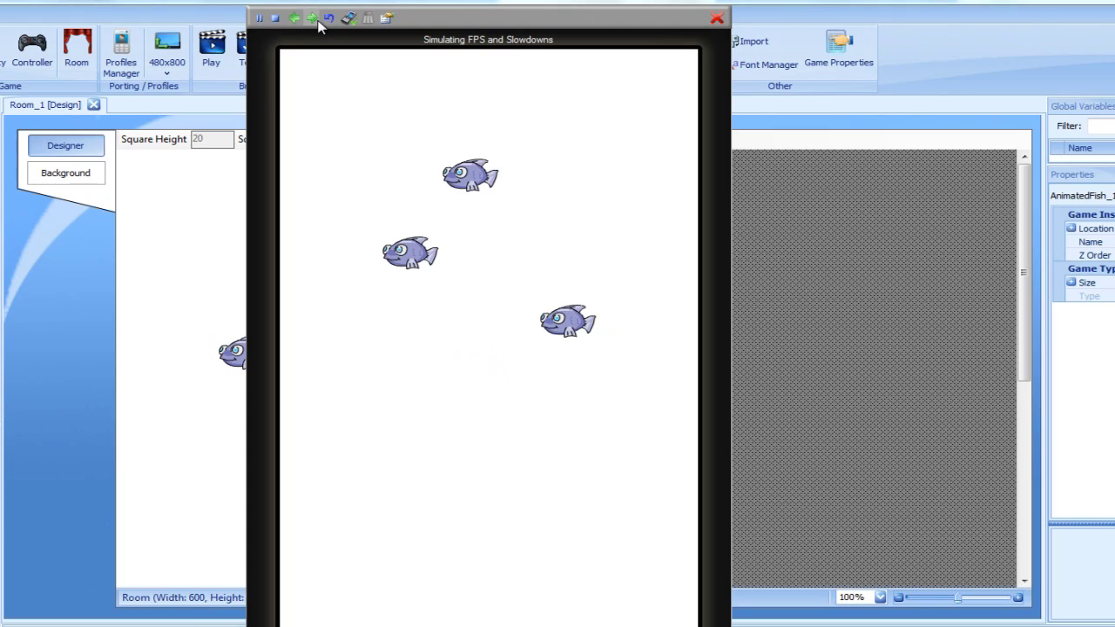